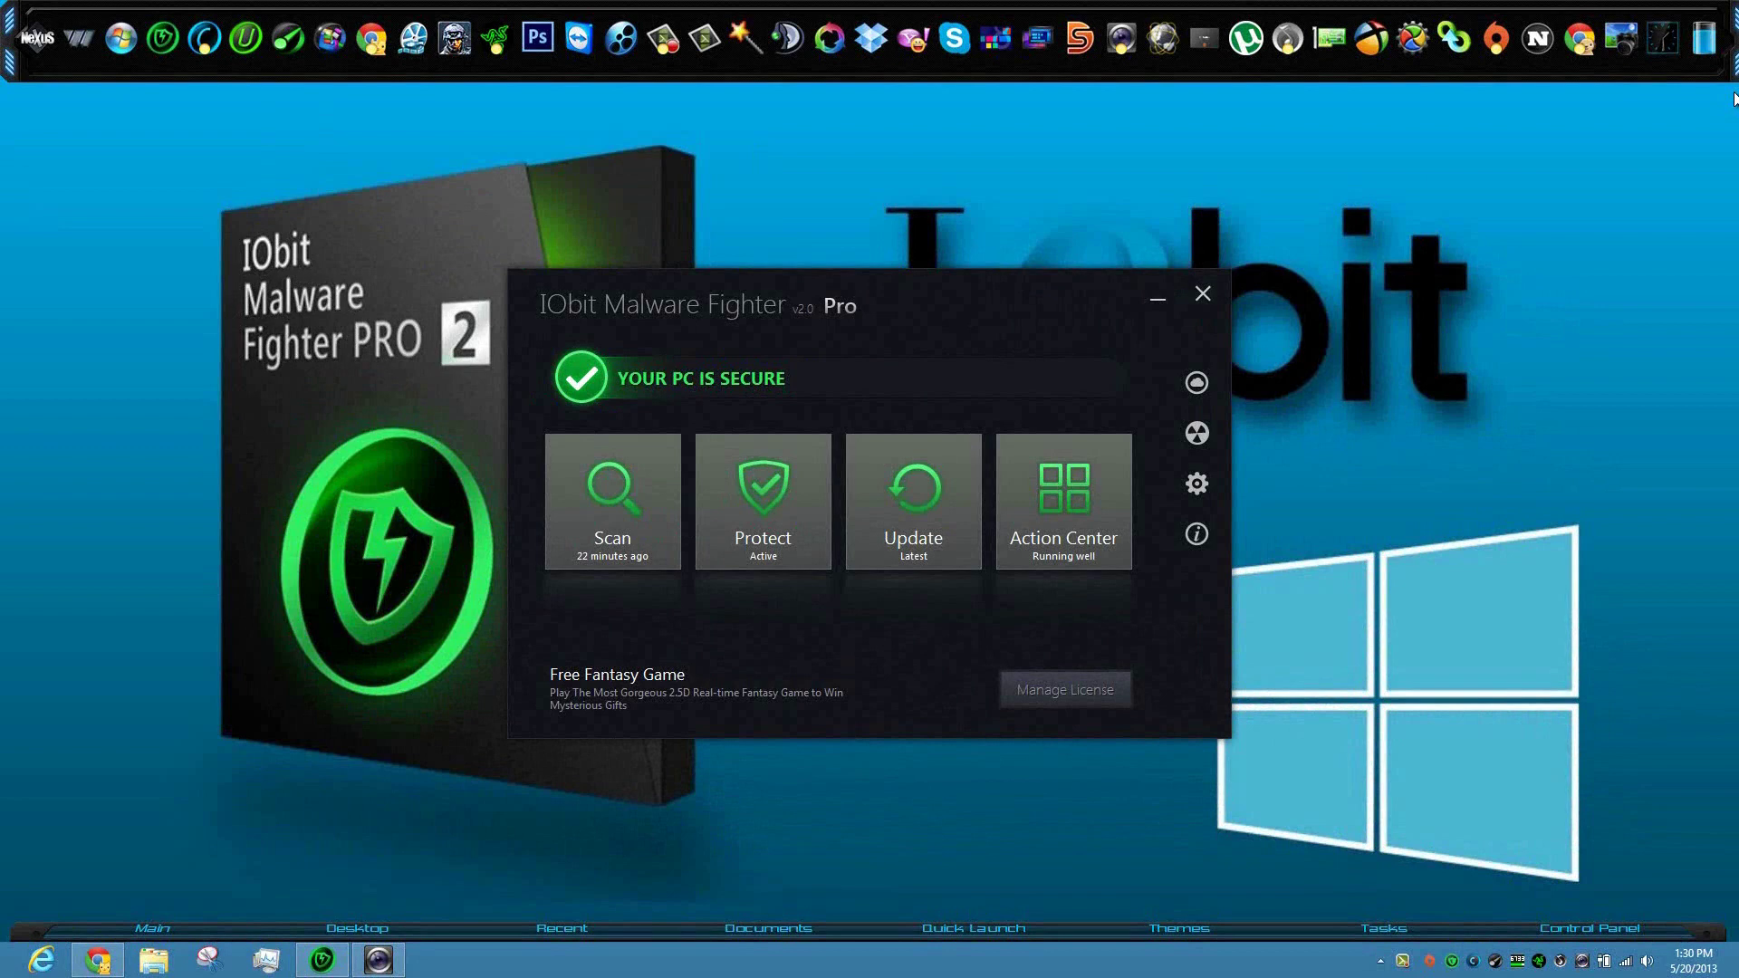
Browse Malware Fighter's scan options, real-time protection and cloud security statistics pages
{"action": "left_click", "coordinate": [1158, 299]}
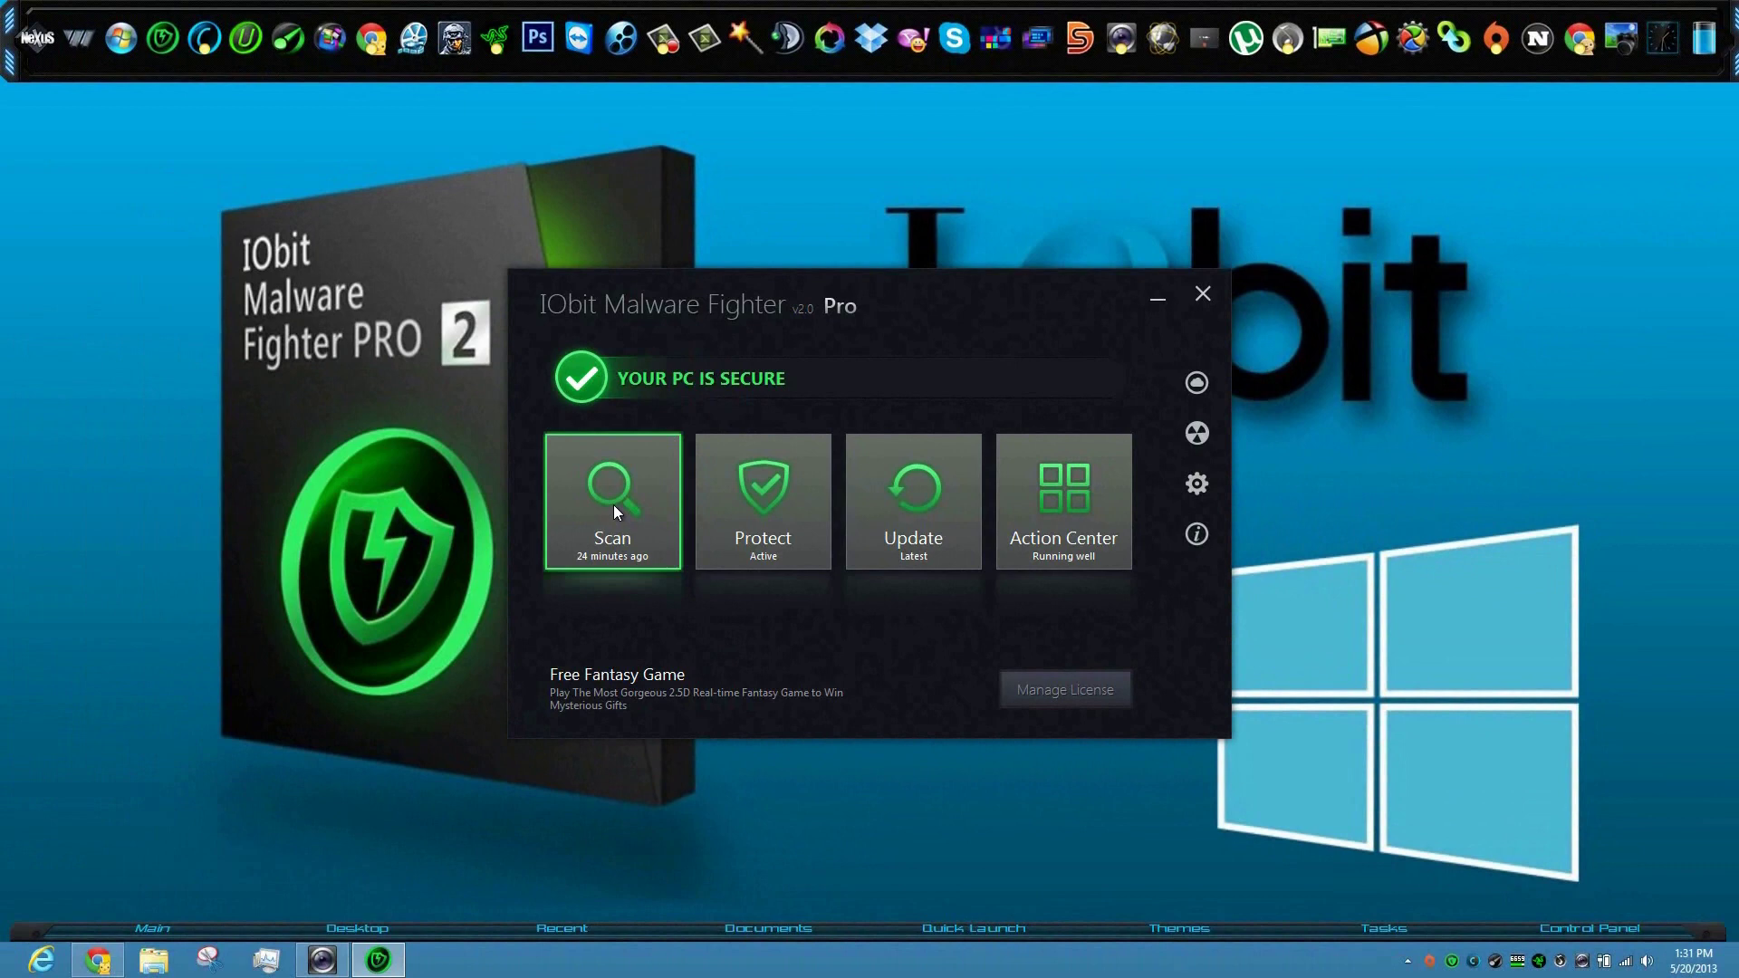
{"action": "left_click", "coordinate": [614, 505]}
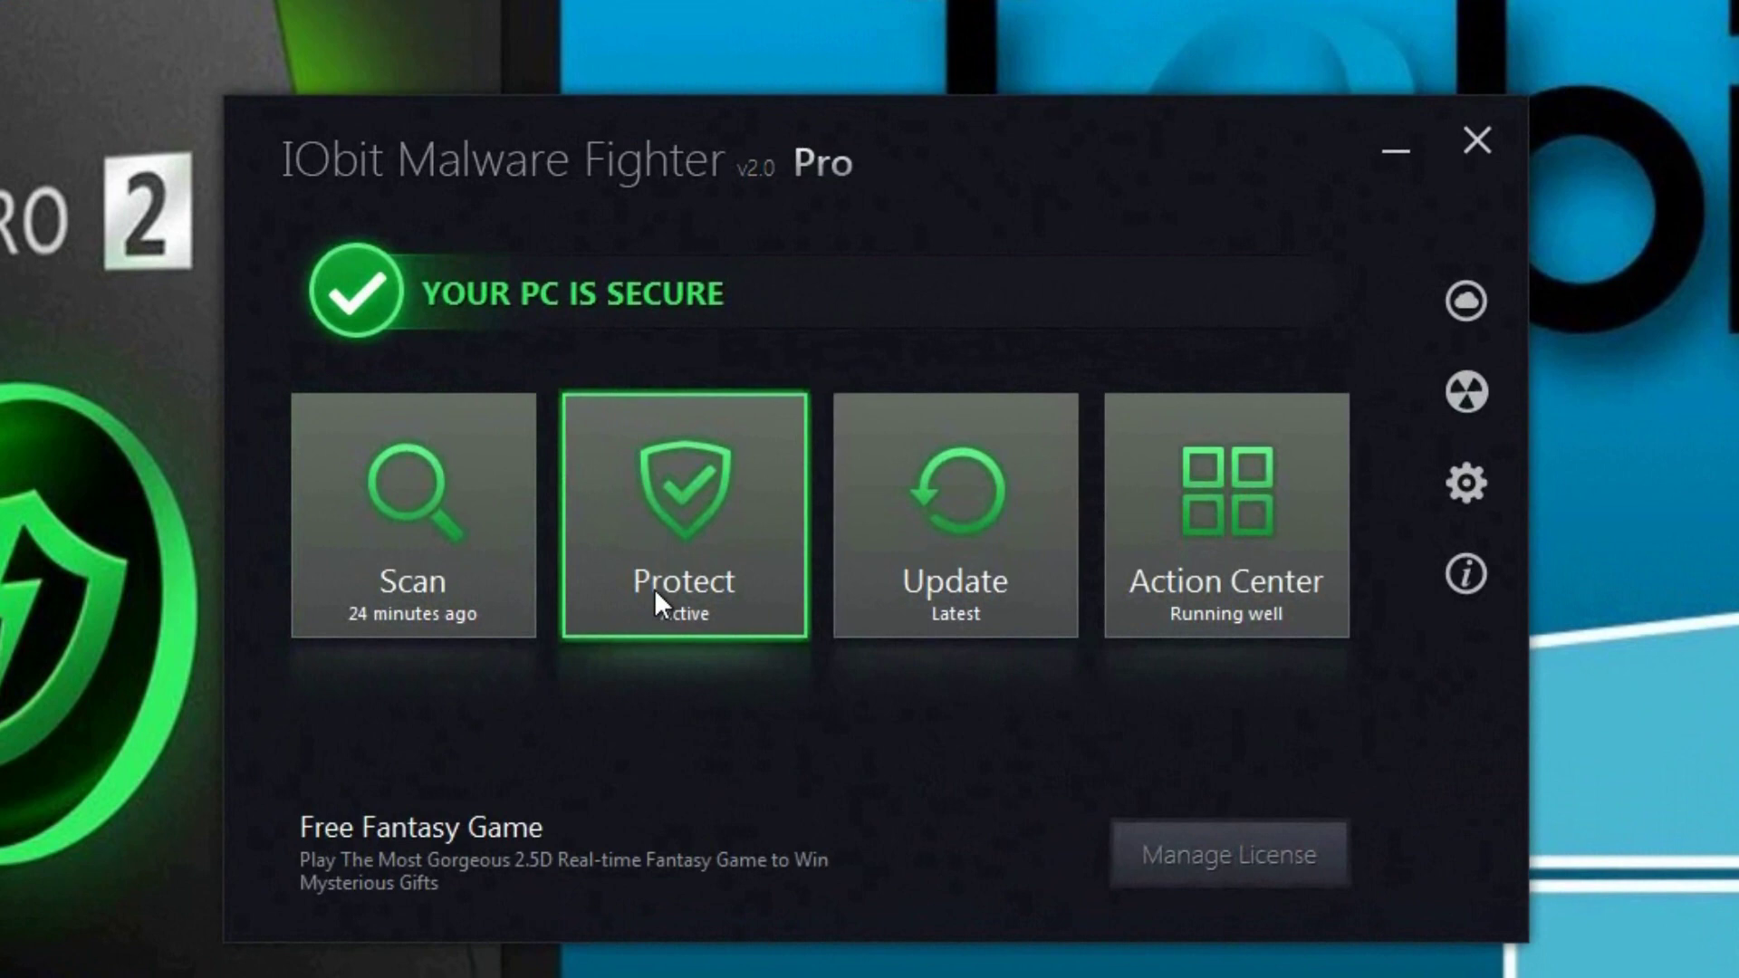
{"action": "left_click", "coordinate": [653, 588]}
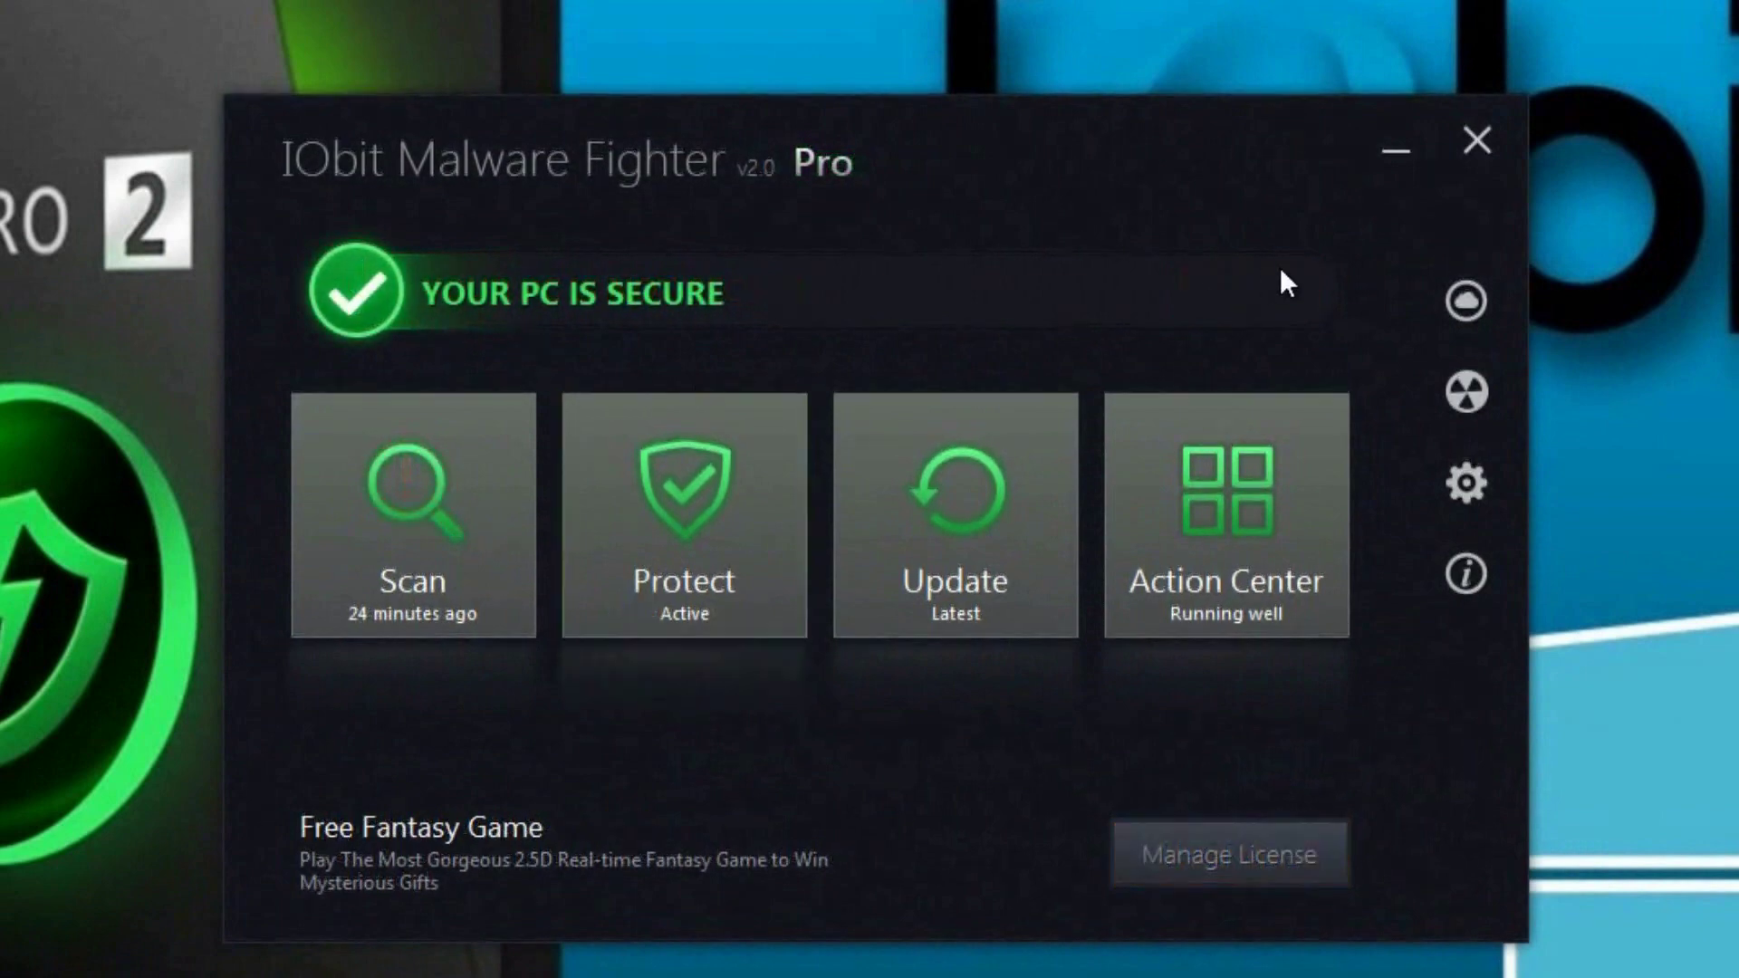
{"action": "left_click", "coordinate": [1468, 299]}
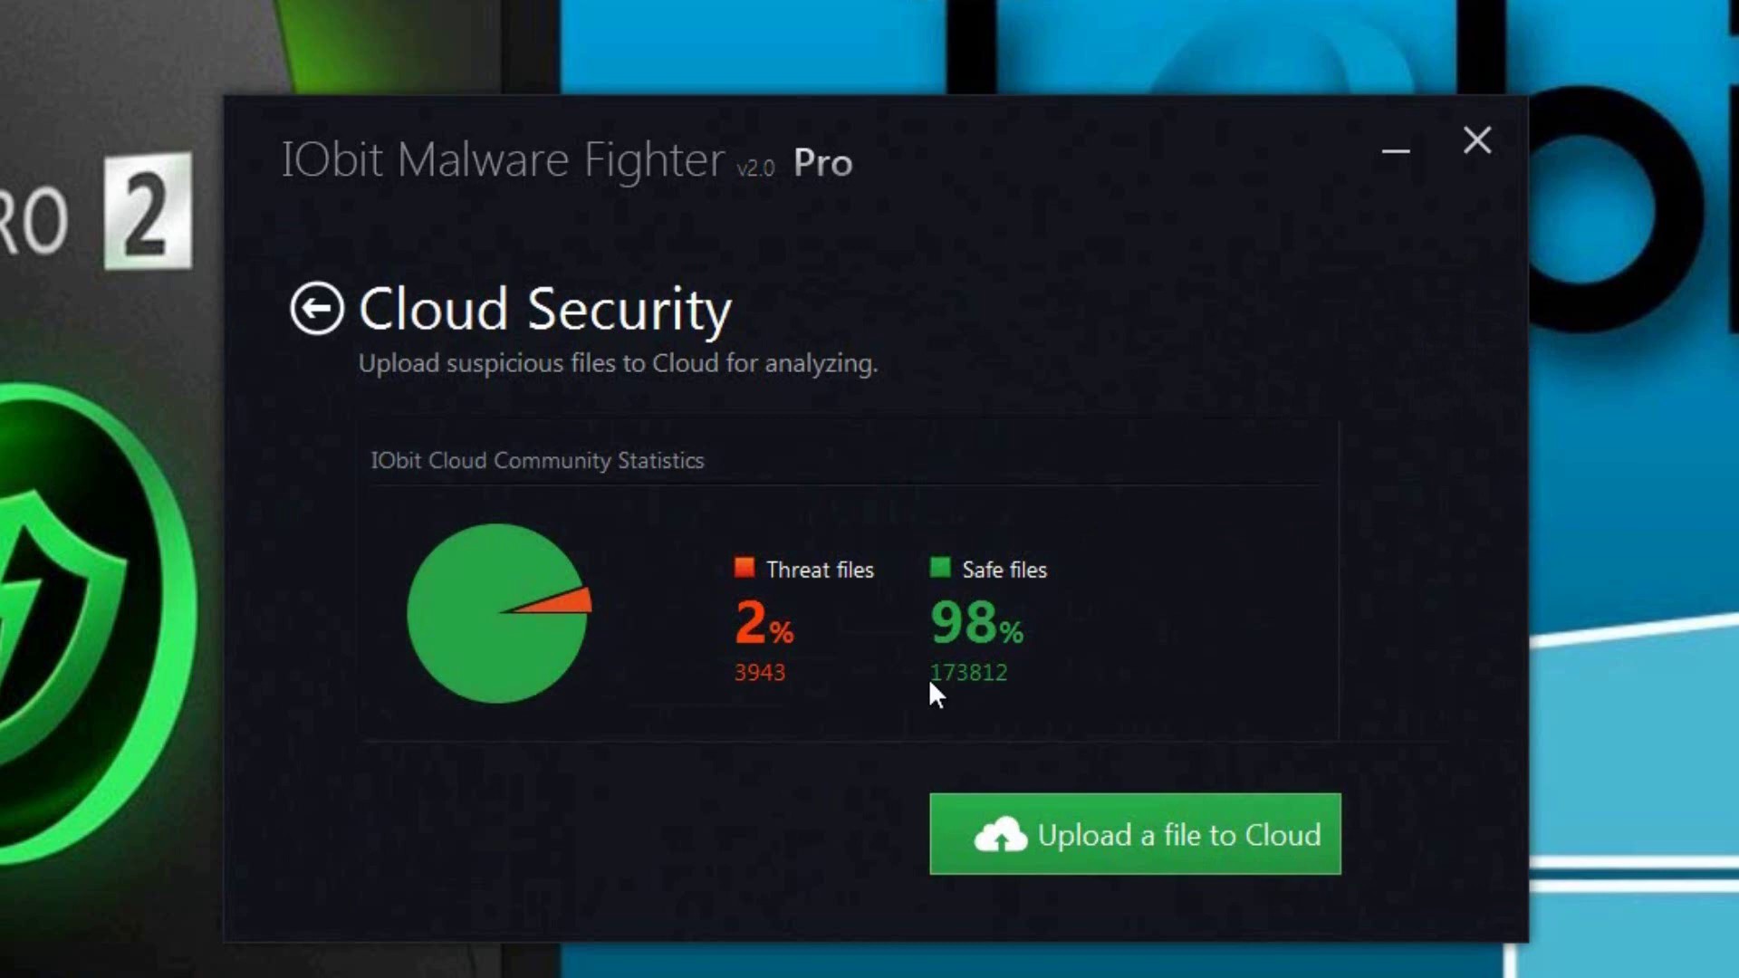
{"action": "left_click", "coordinate": [315, 310]}
Review the scan, protection level and update settings, including virus definitions status
{"action": "left_click", "coordinate": [1464, 482]}
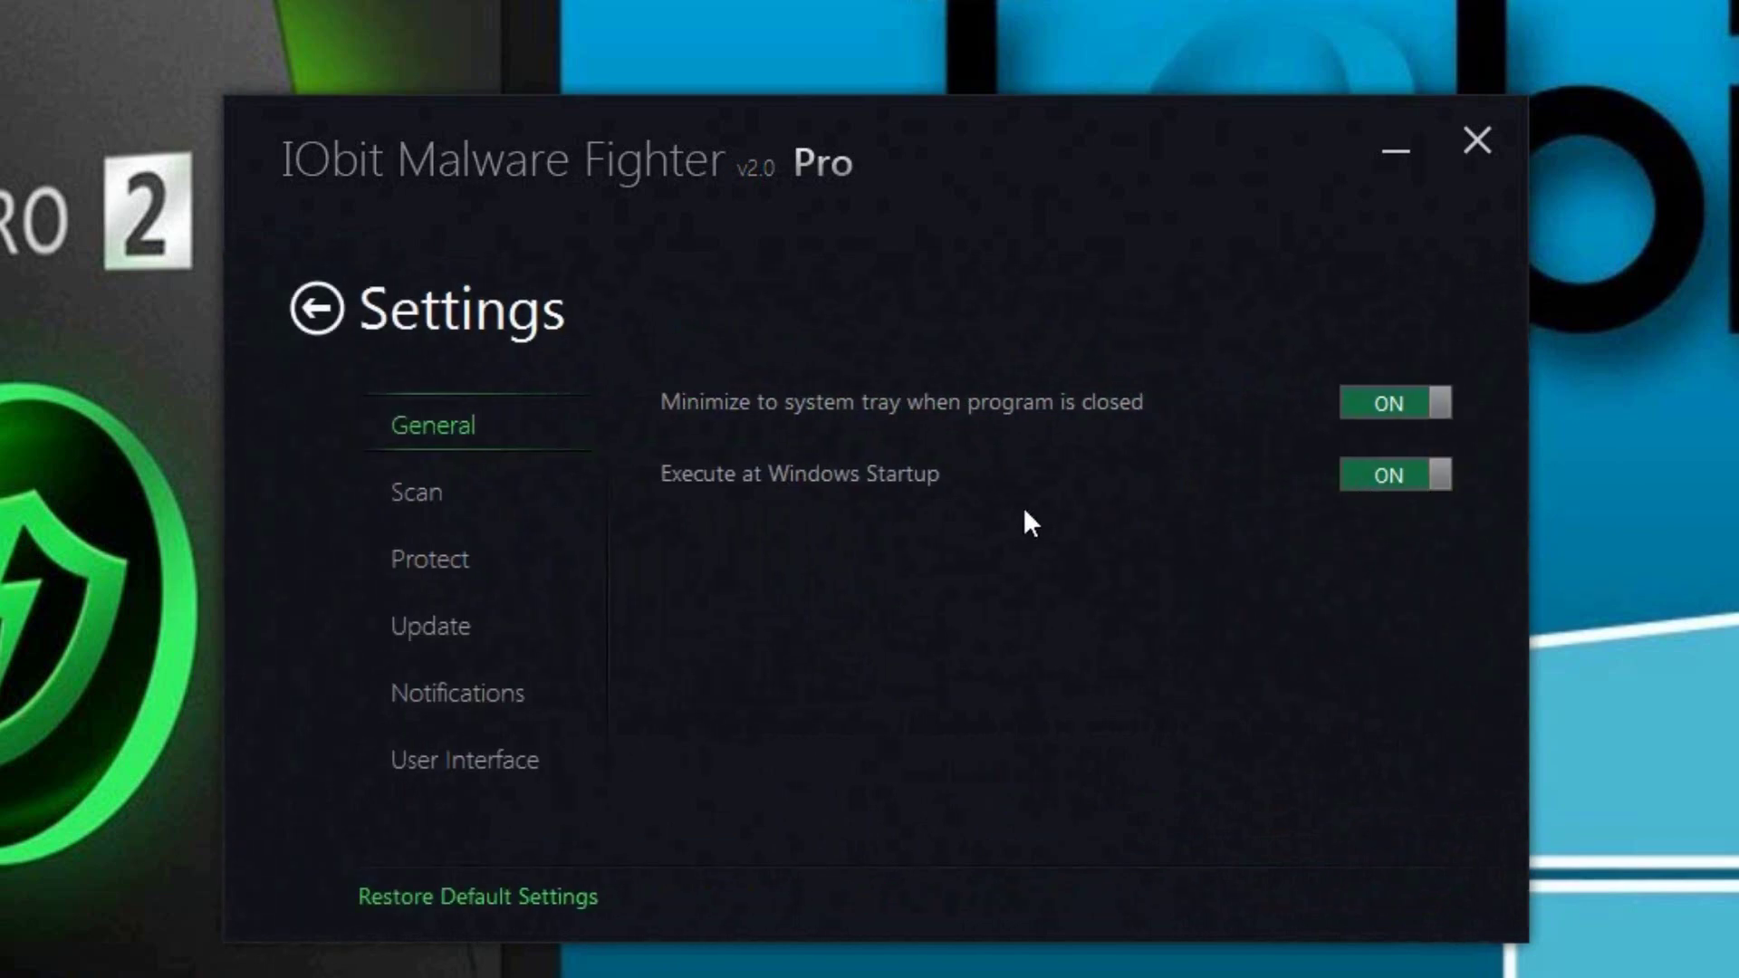
{"action": "left_click", "coordinate": [480, 498]}
{"action": "left_click", "coordinate": [468, 556]}
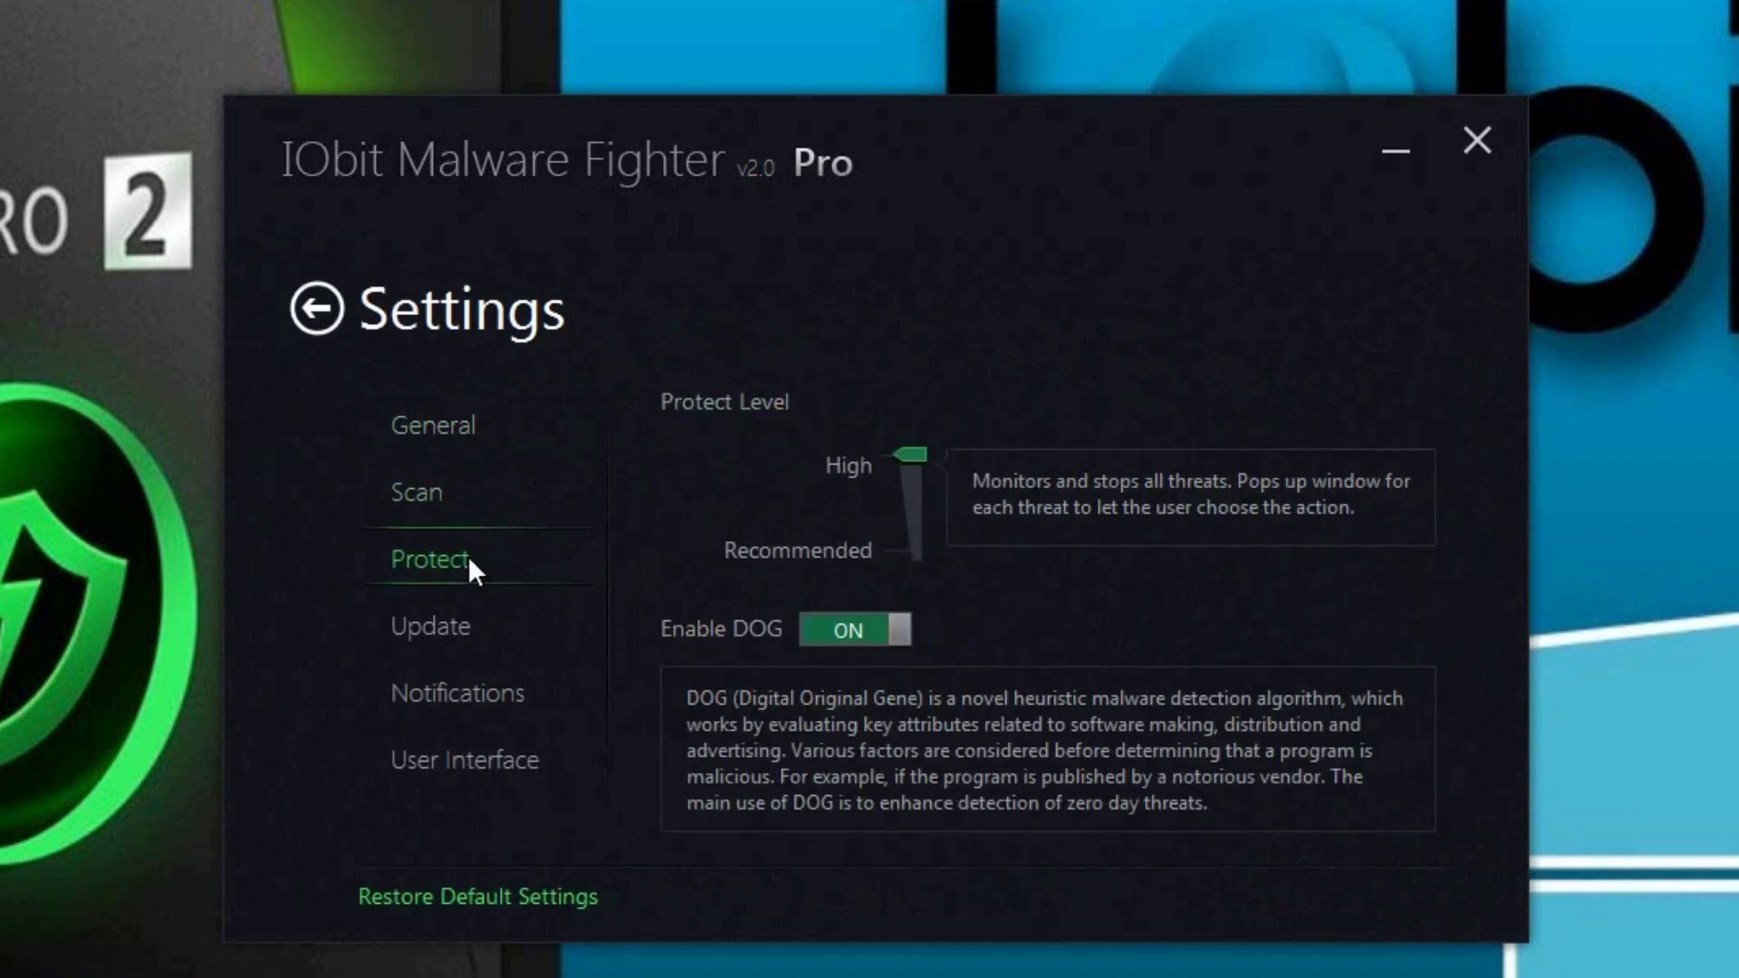
{"action": "left_click", "coordinate": [464, 630]}
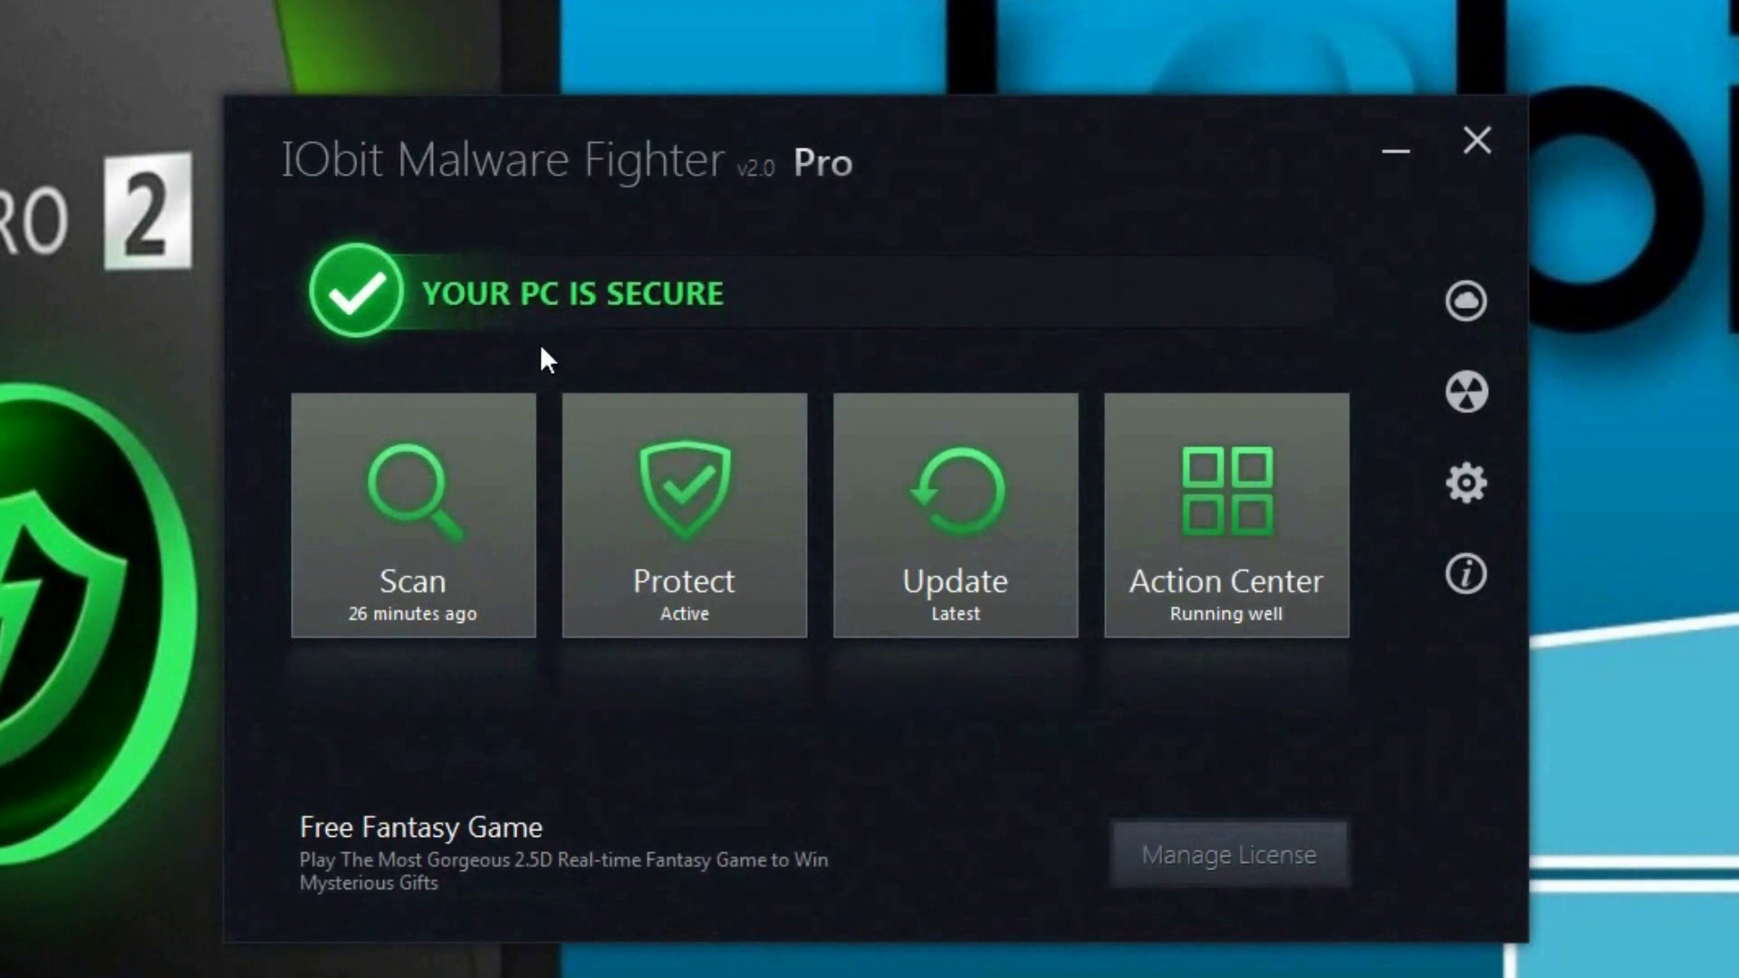
{"action": "left_click", "coordinate": [928, 464]}
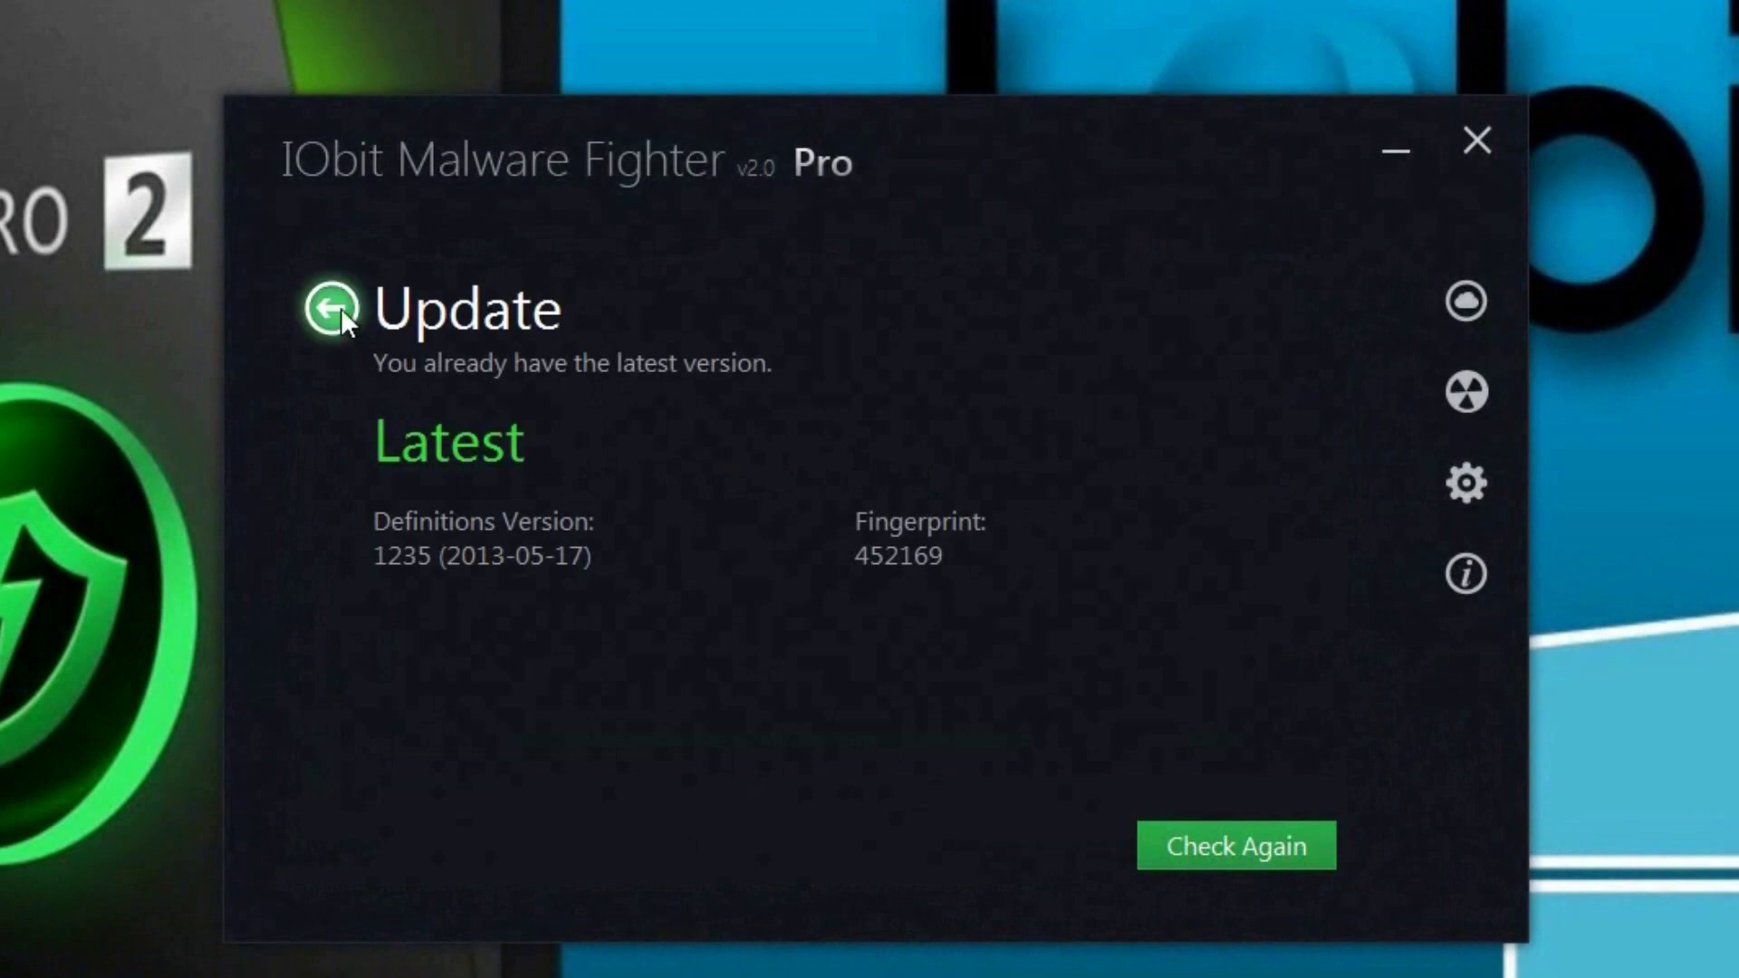
Review the Action Center overview, then show IObit's products page in Chrome
{"action": "left_click", "coordinate": [332, 309]}
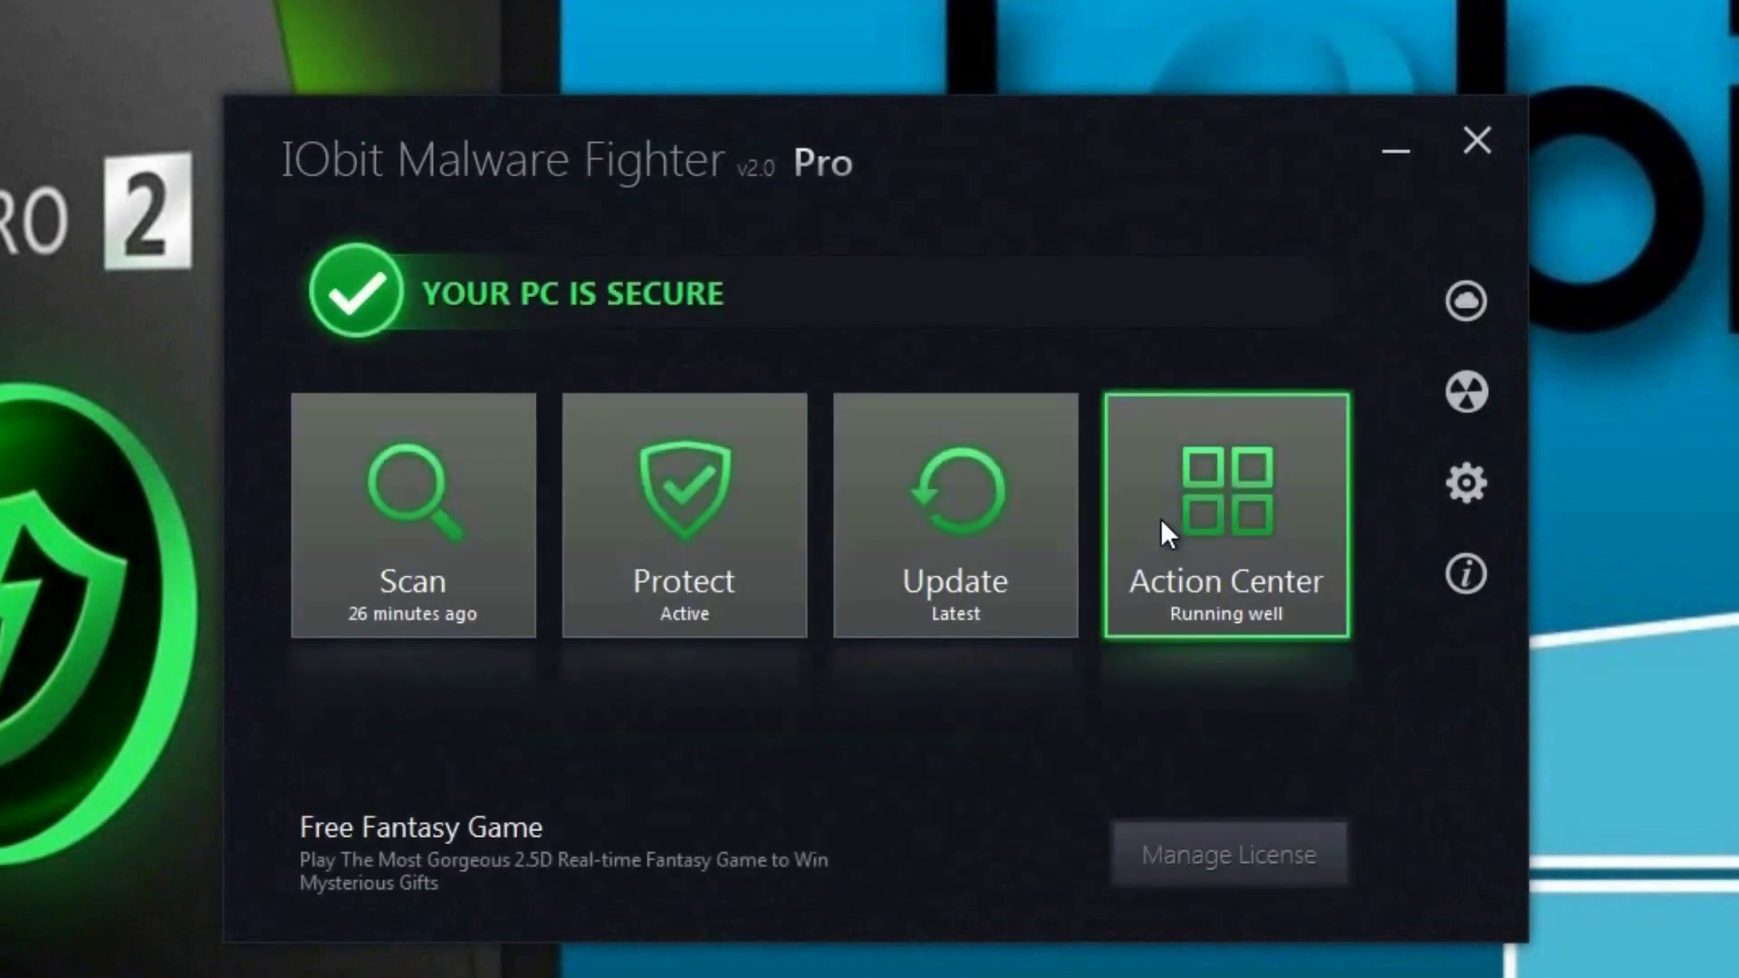
{"action": "left_click", "coordinate": [1161, 518]}
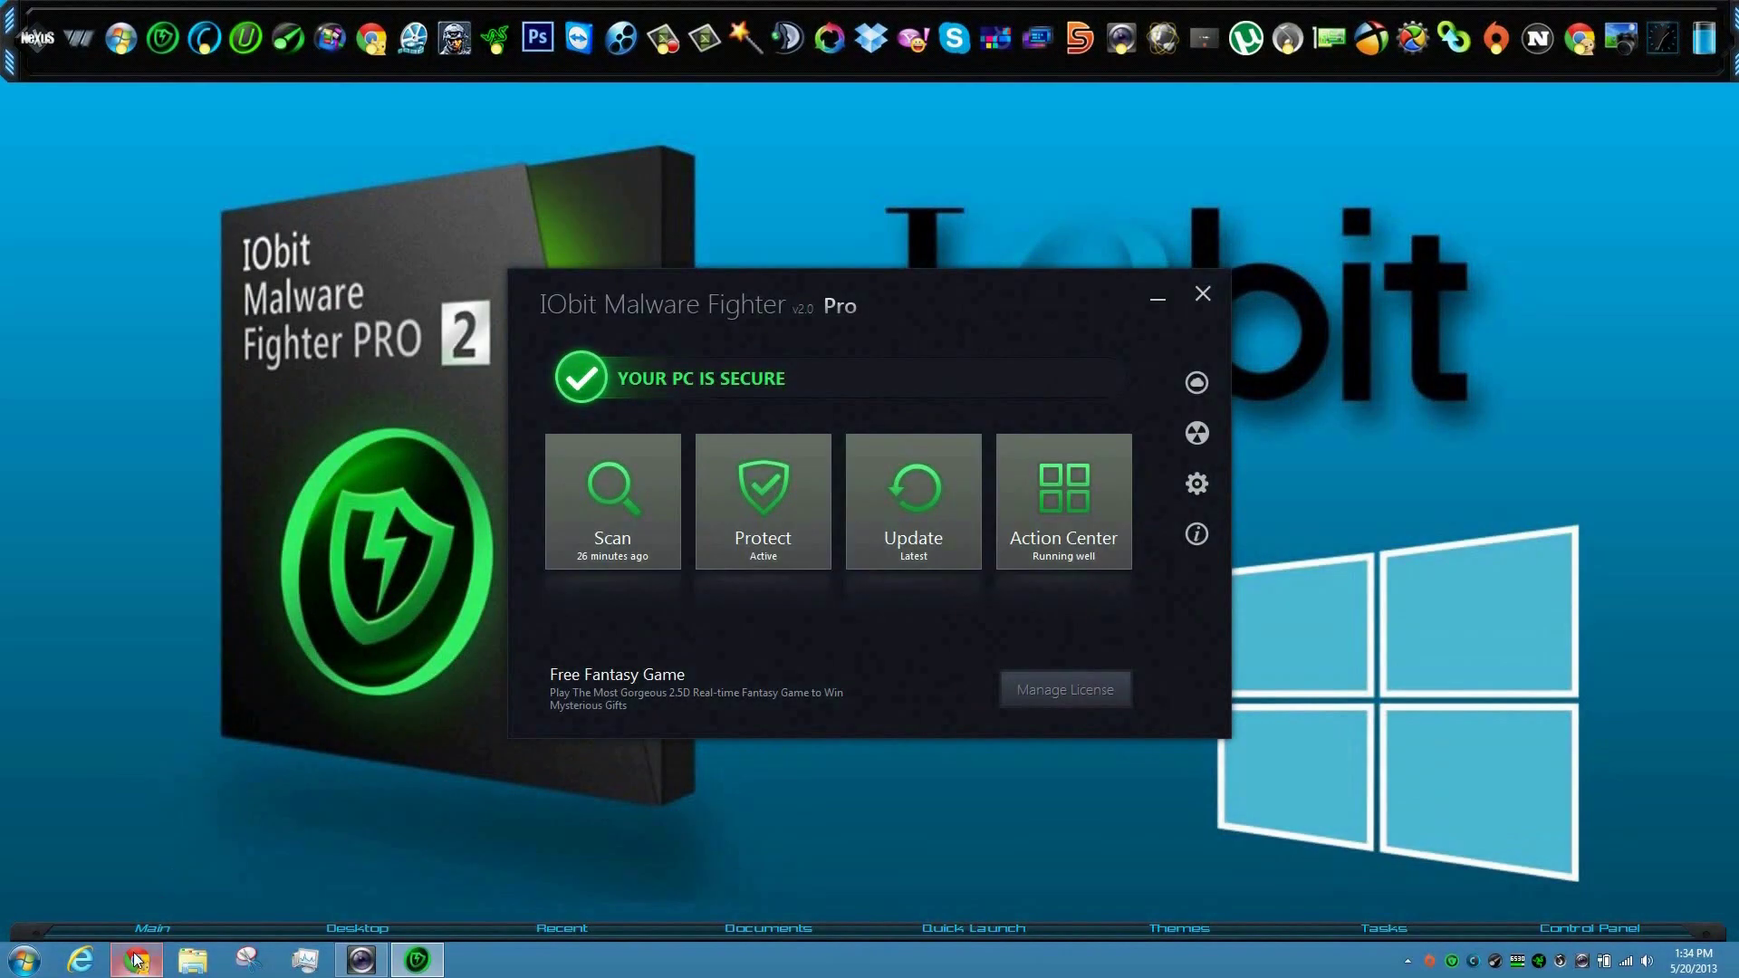
{"action": "left_click", "coordinate": [136, 960]}
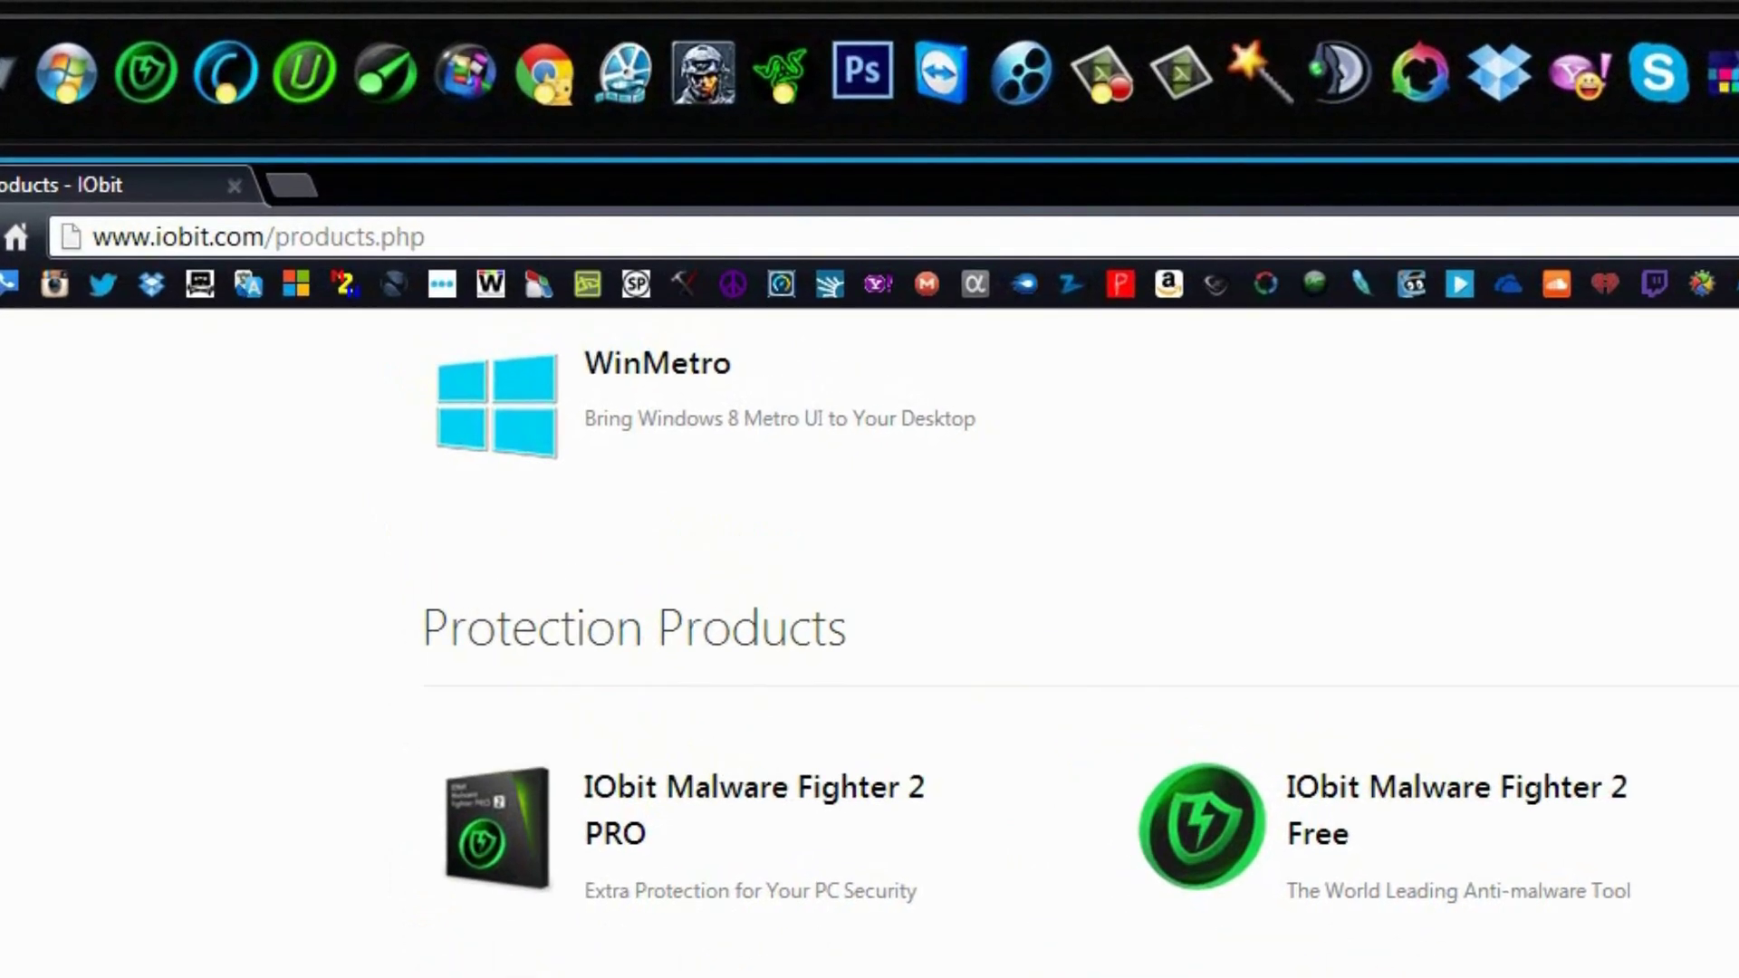